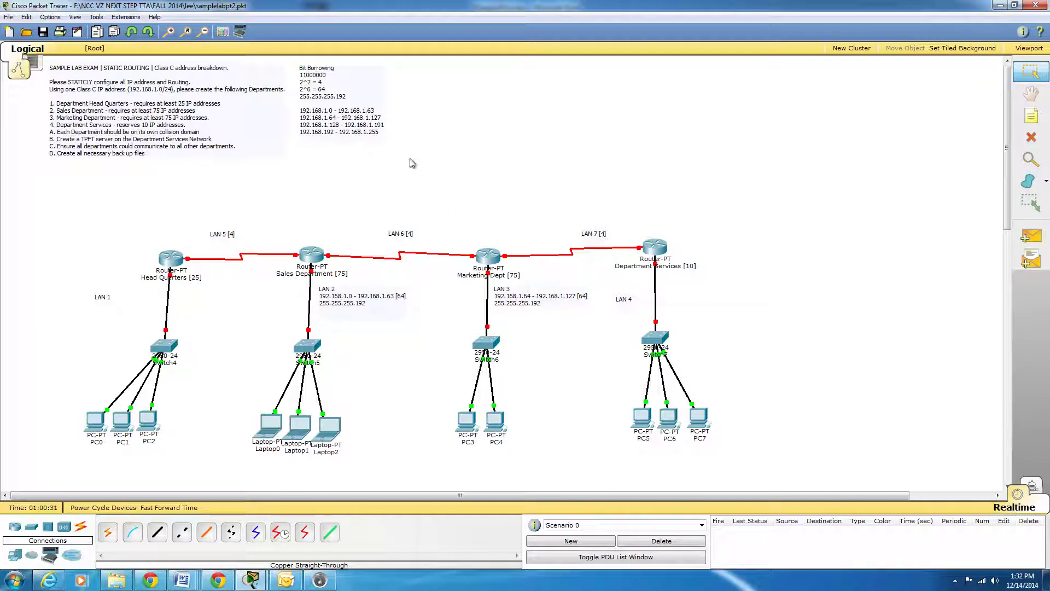
# - Copy the ranges 192.168.1.128 - 192.168.1.191 and 192.168.192 - 192.168.1.255 from the Bit Borrowing note into a new note beside it
pyautogui.doubleClick(356, 121)
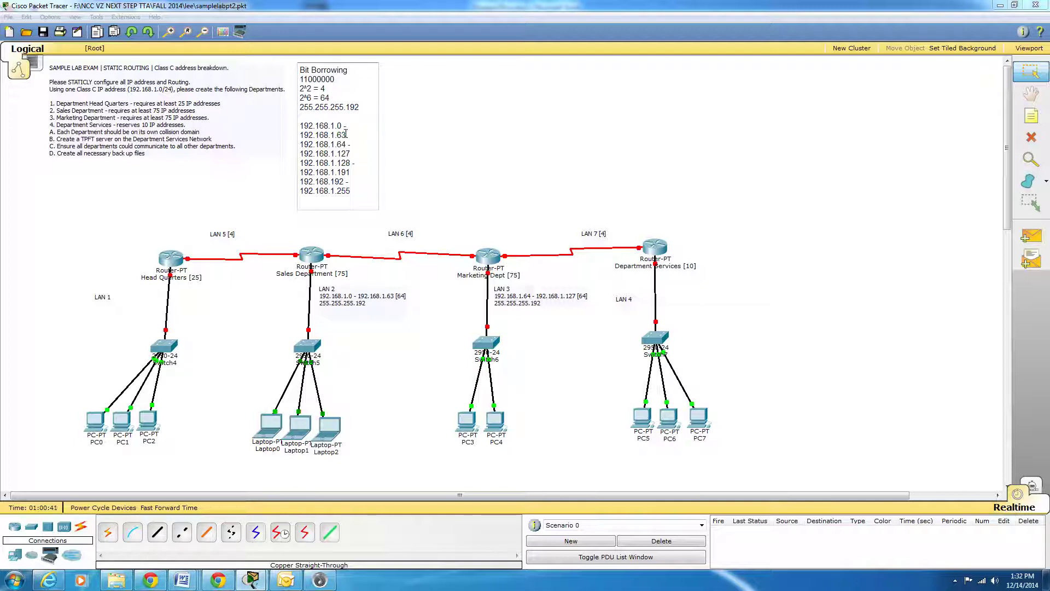
pyautogui.moveTo(352, 153); pyautogui.dragTo(296, 126)
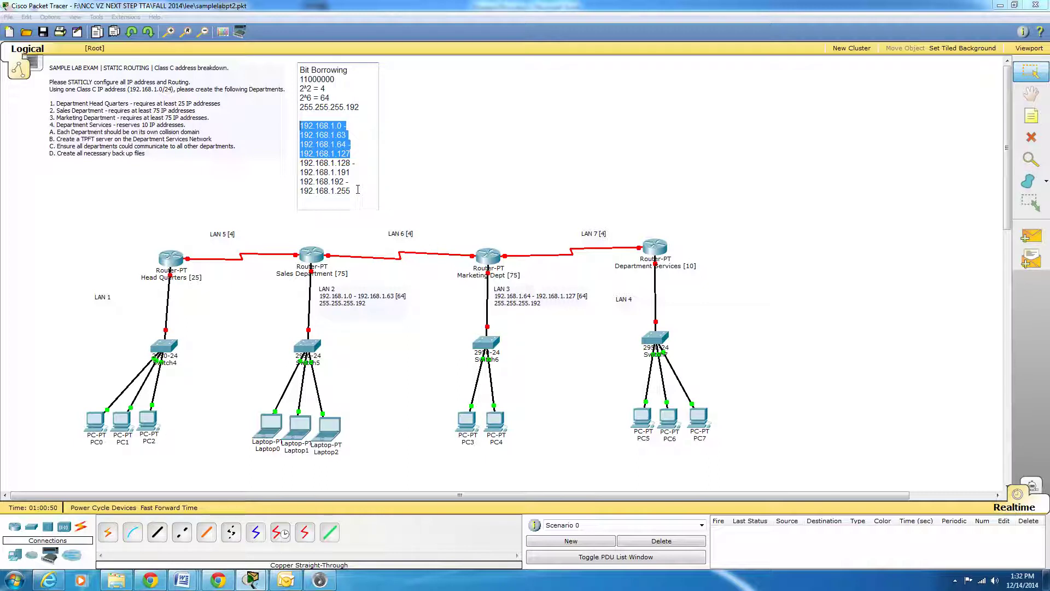
pyautogui.moveTo(358, 191); pyautogui.dragTo(298, 163)
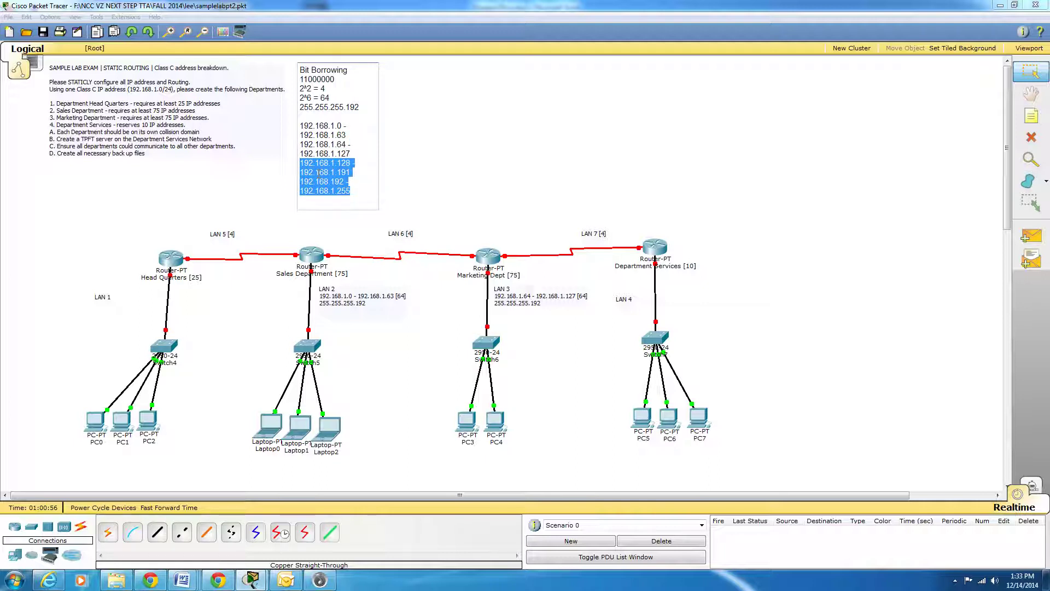
pyautogui.click(1023, 116)
pyautogui.click(434, 82)
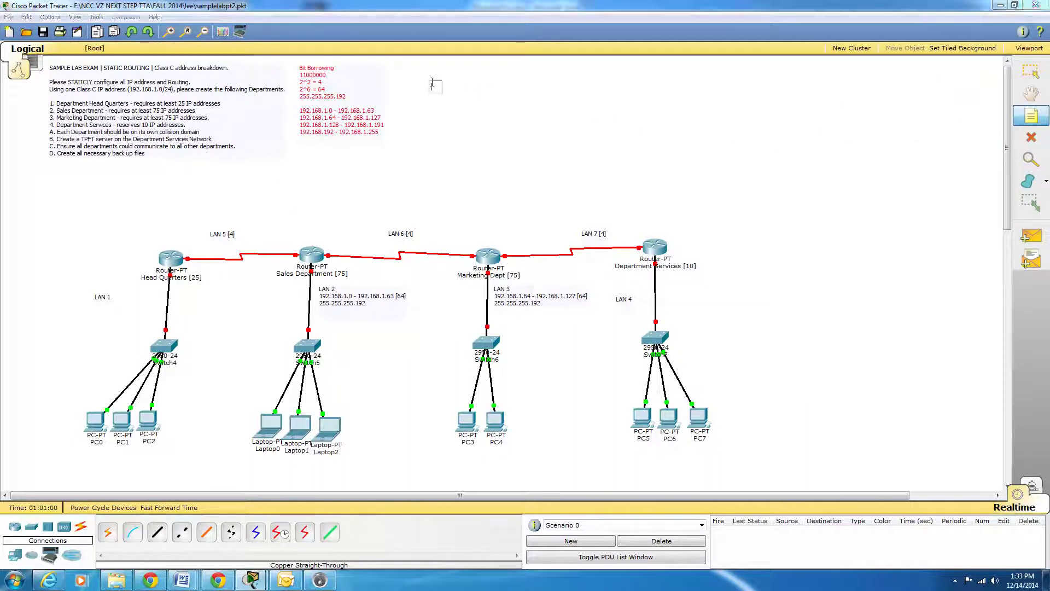
pyautogui.write('192.168.1.128 - 192.168.1.191 192.168.1.192 - 192.168.1.255')
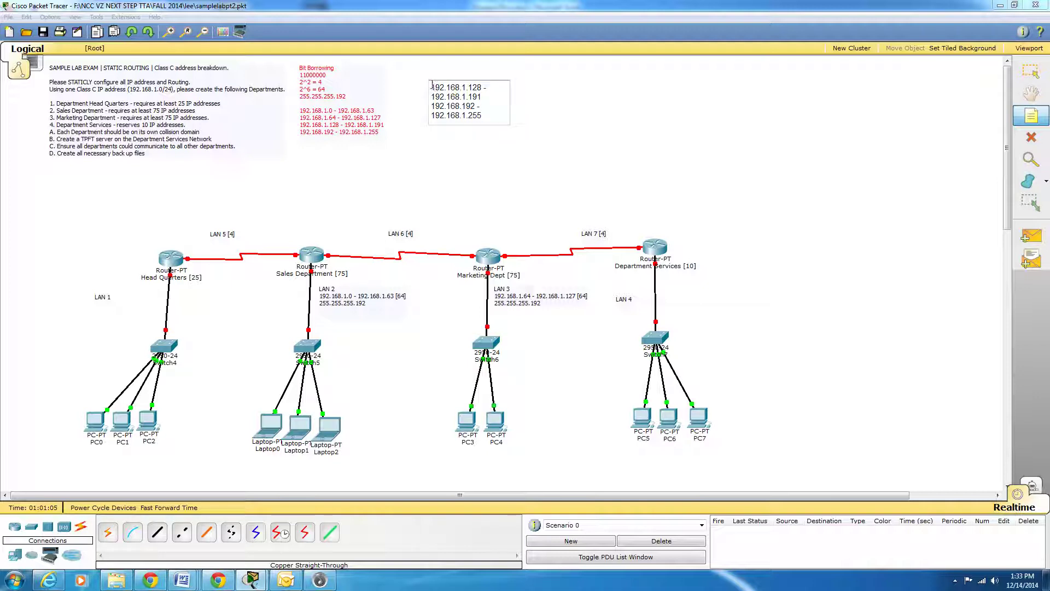
pyautogui.click(511, 158)
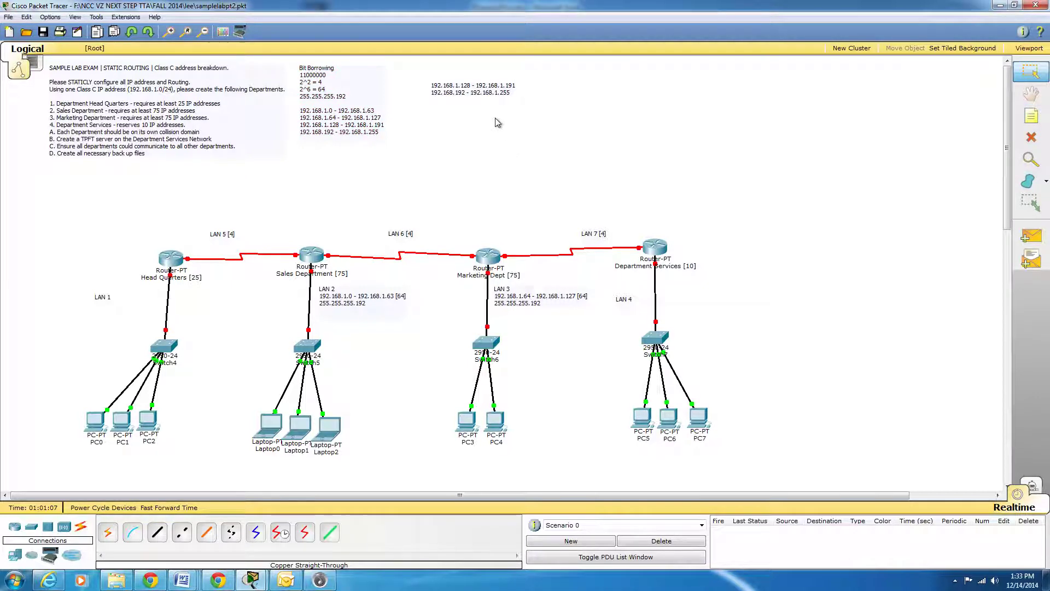
pyautogui.moveTo(490, 97); pyautogui.dragTo(476, 83)
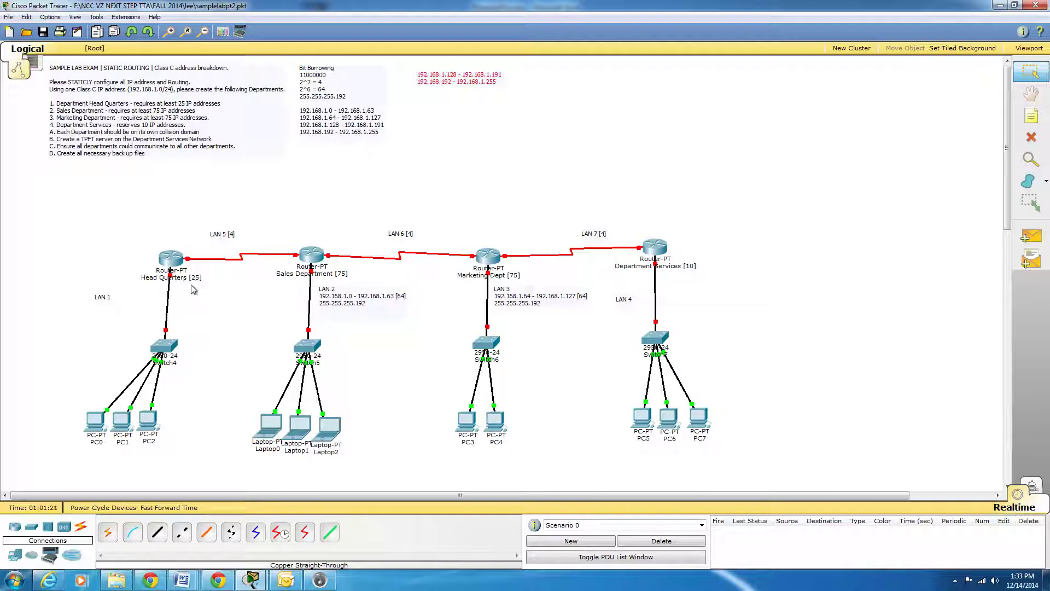
# - Add the lines 11100000, 2^3 = 8, 2^5 = 32 and the mask start 255.255.255. below the ranges in the new note
pyautogui.moveTo(198, 284)
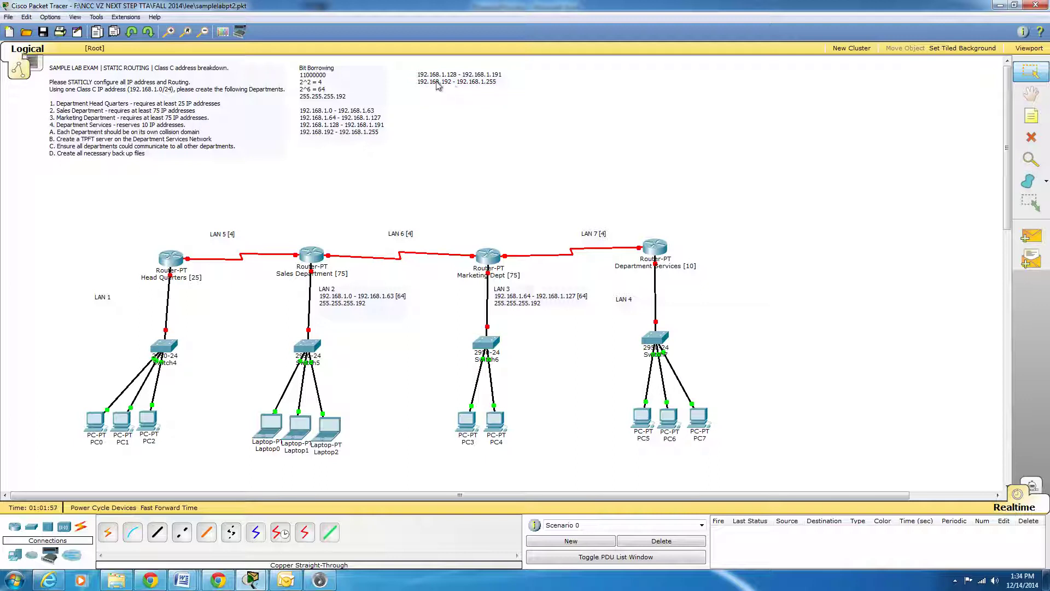
pyautogui.doubleClick(490, 87)
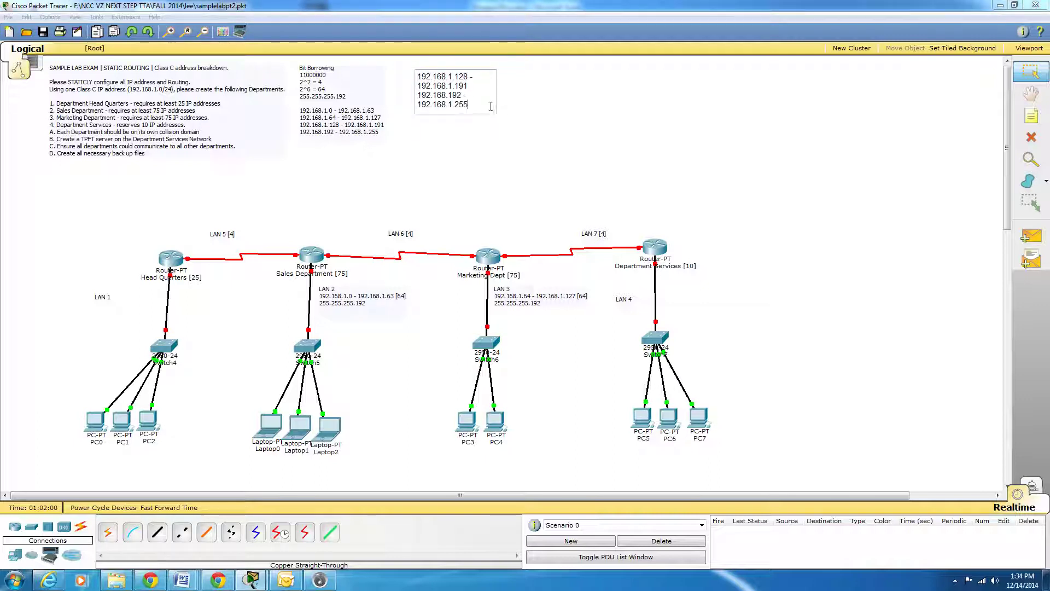
pyautogui.press('Return')
pyautogui.press('Return')
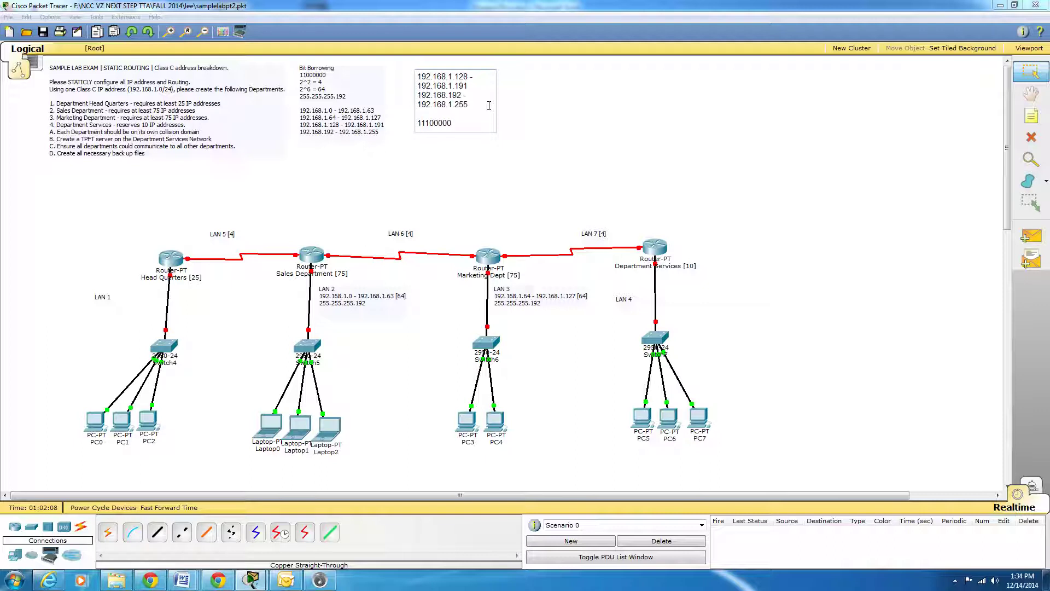
pyautogui.press('Return')
pyautogui.press('Return')
pyautogui.write('5')
pyautogui.write('= 32')
pyautogui.press('Return')
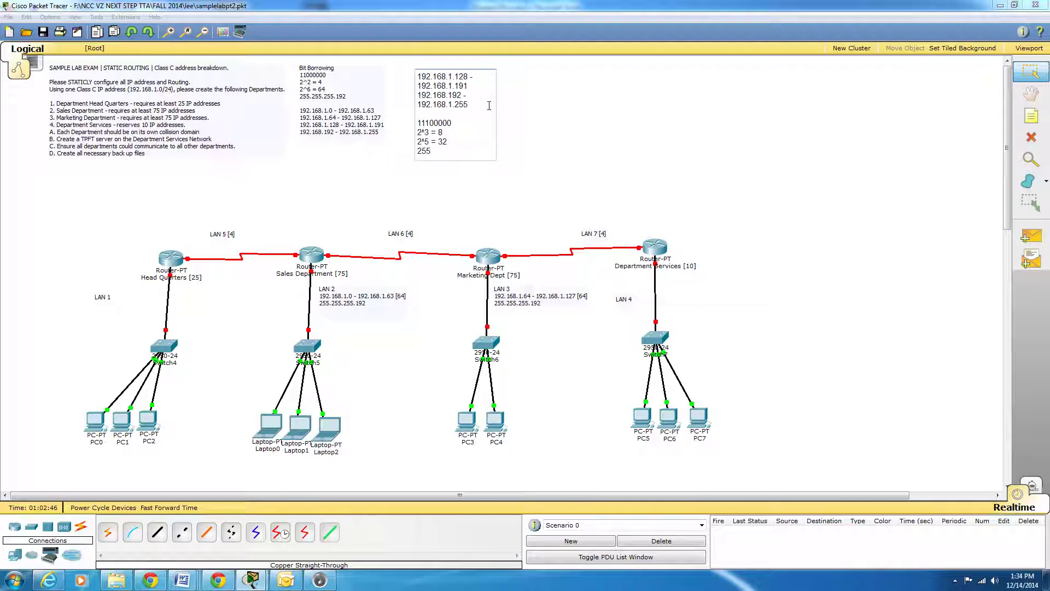
pyautogui.write('255.255.255.')
# - Open Calculator and subtract 32 from 256 to work out the last octet of the subnet mask
pyautogui.click(18, 584)
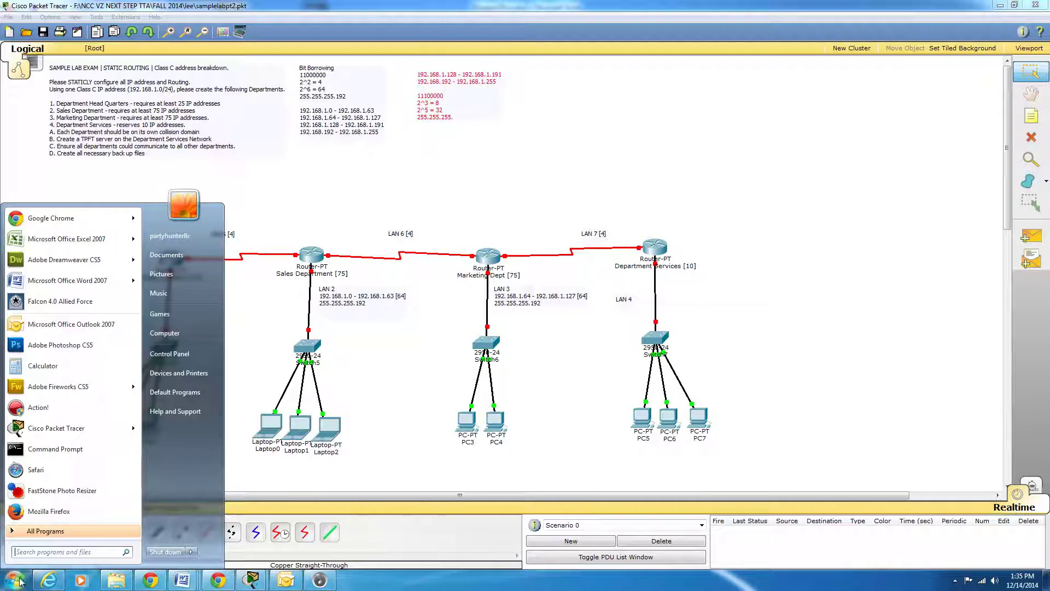
pyautogui.click(60, 367)
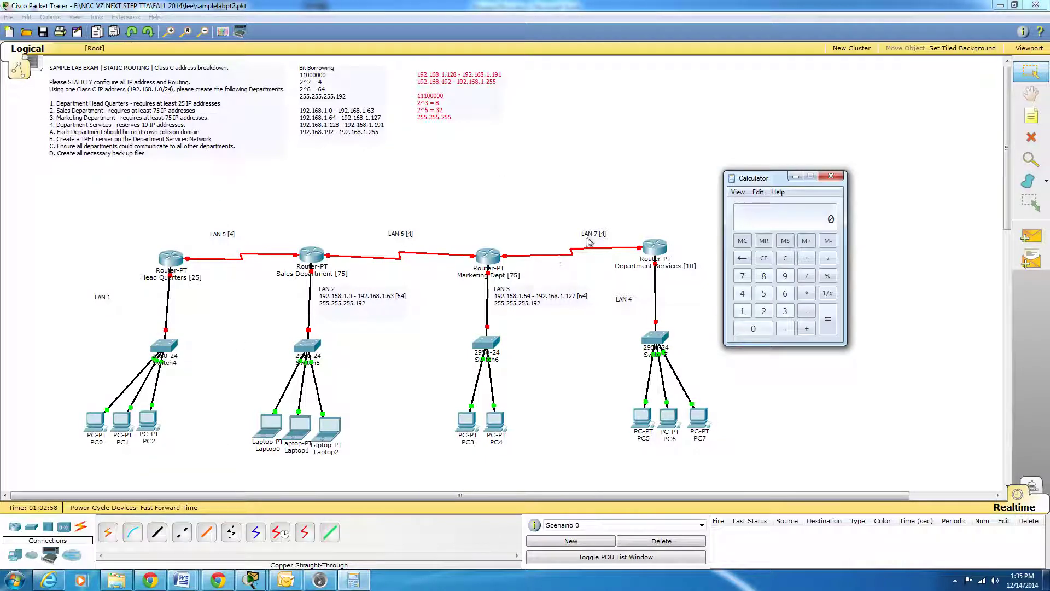
pyautogui.click(764, 312)
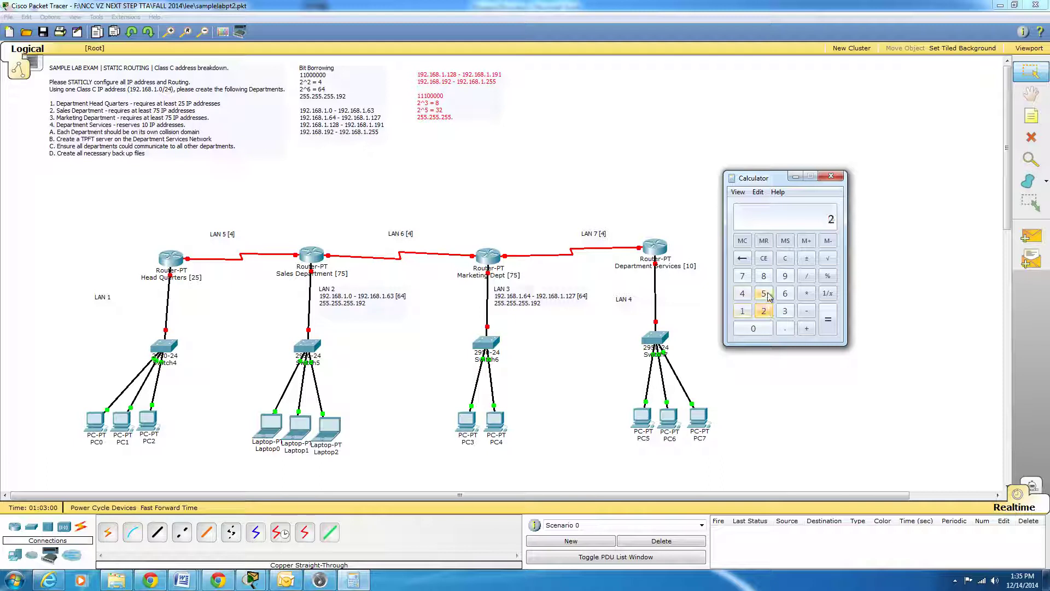
pyautogui.click(764, 293)
pyautogui.click(785, 293)
pyautogui.click(806, 317)
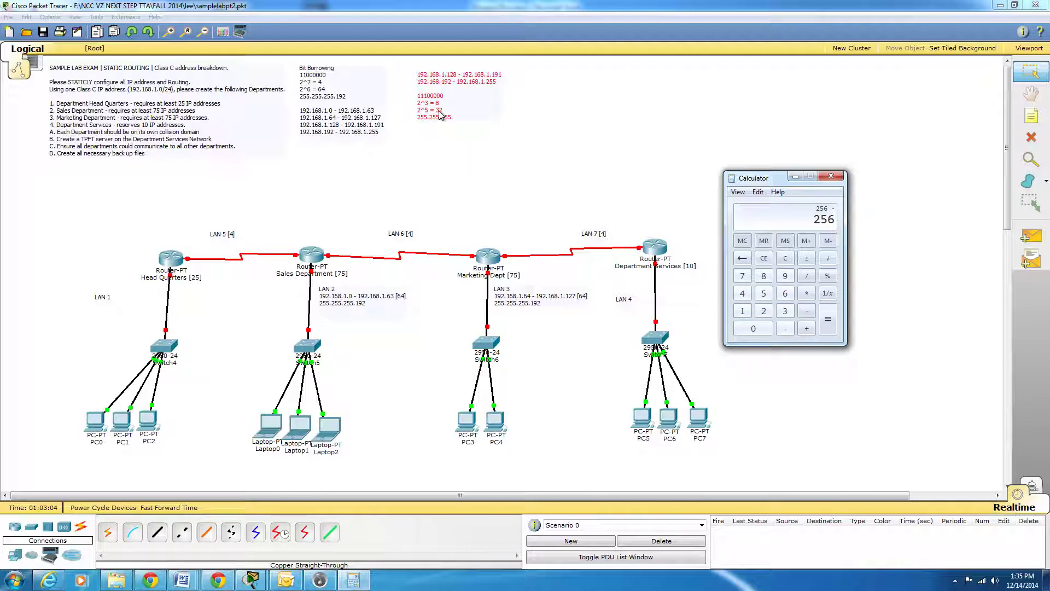
pyautogui.click(786, 312)
pyautogui.click(764, 311)
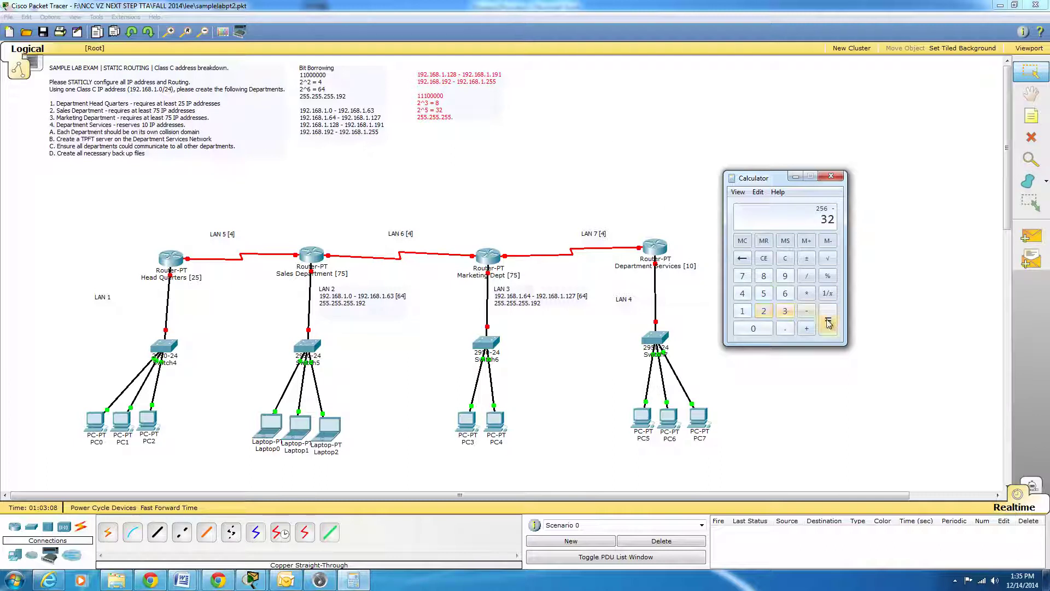
pyautogui.click(829, 324)
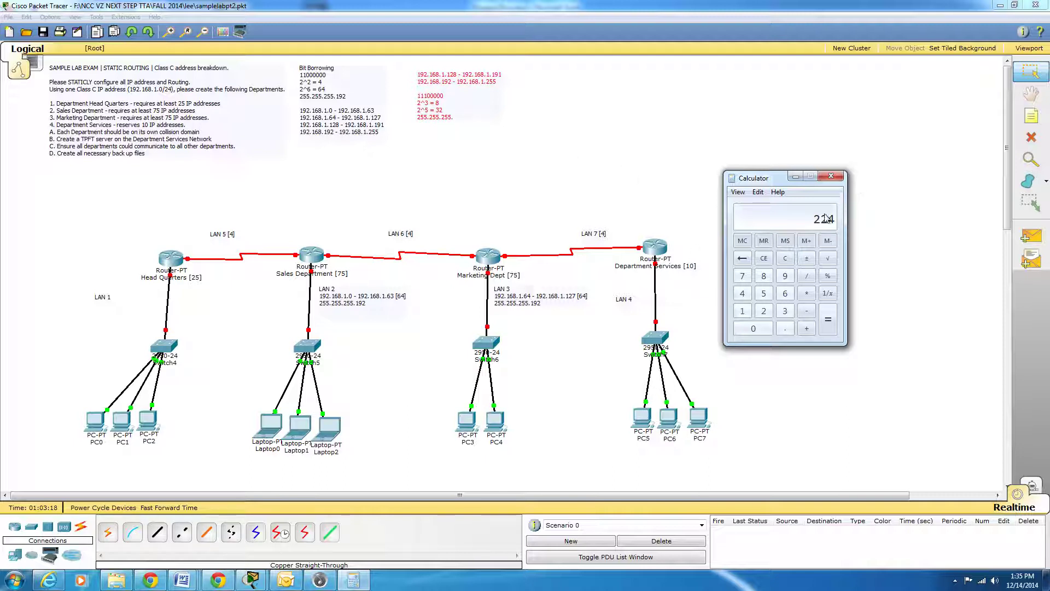
# - Cross-check the mask octet by adding 128, 64 and 32, and close Calculator
pyautogui.click(742, 311)
pyautogui.click(763, 311)
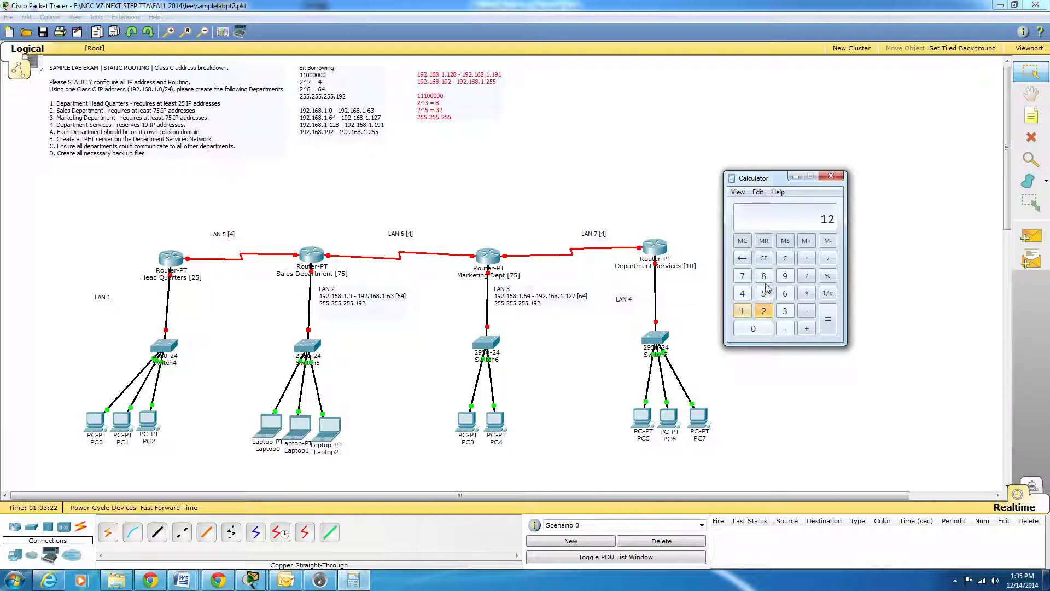
pyautogui.click(764, 276)
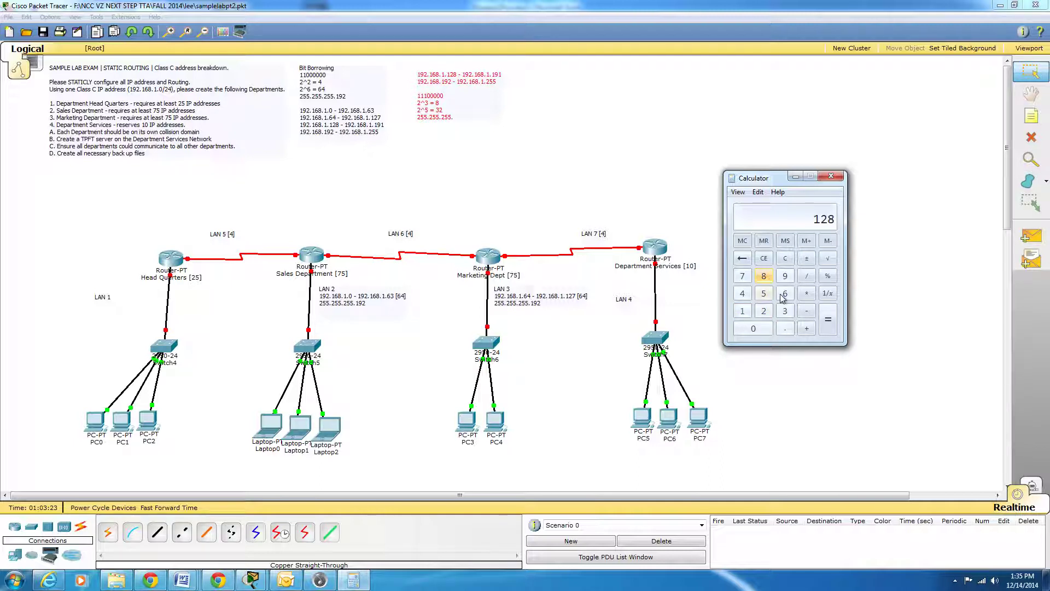
pyautogui.click(806, 328)
pyautogui.click(785, 293)
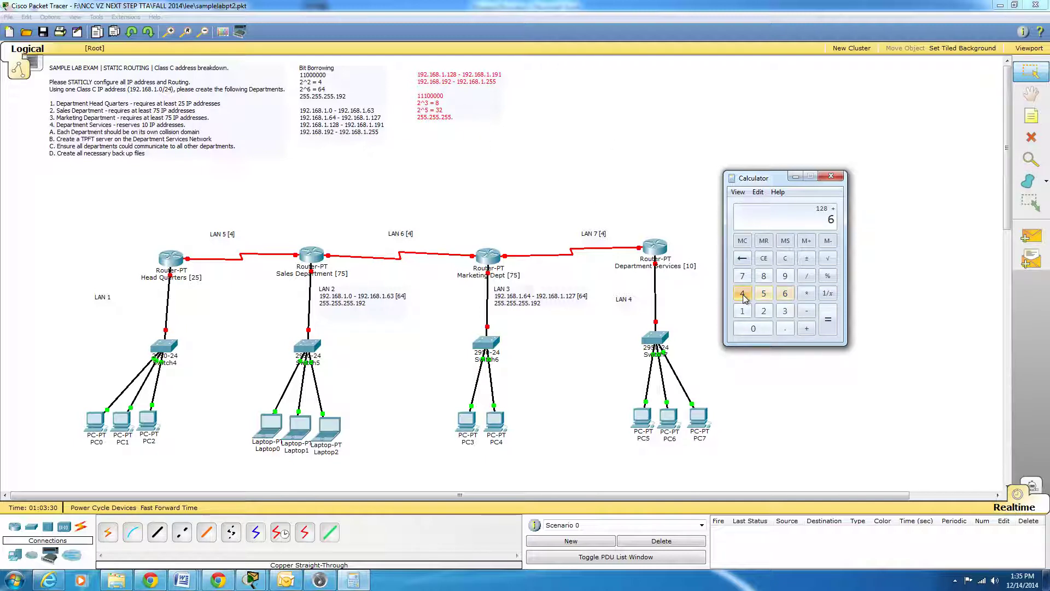
pyautogui.click(742, 293)
pyautogui.click(805, 328)
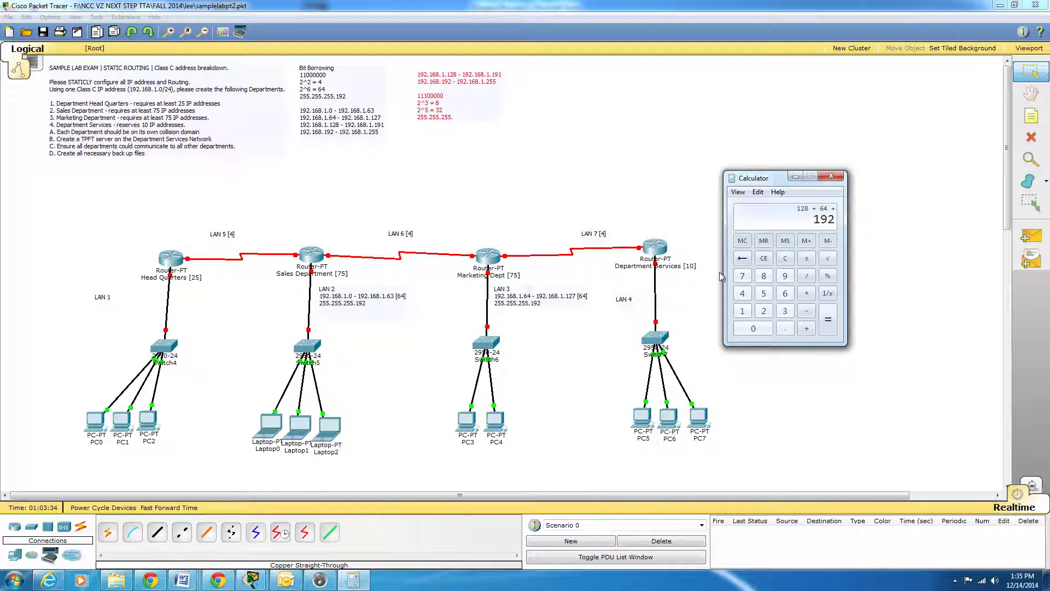
pyautogui.click(783, 311)
pyautogui.click(763, 311)
pyautogui.click(828, 327)
pyautogui.click(830, 175)
# - Complete the subnet mask in the second note as 255.255.255.224
pyautogui.doubleClick(468, 122)
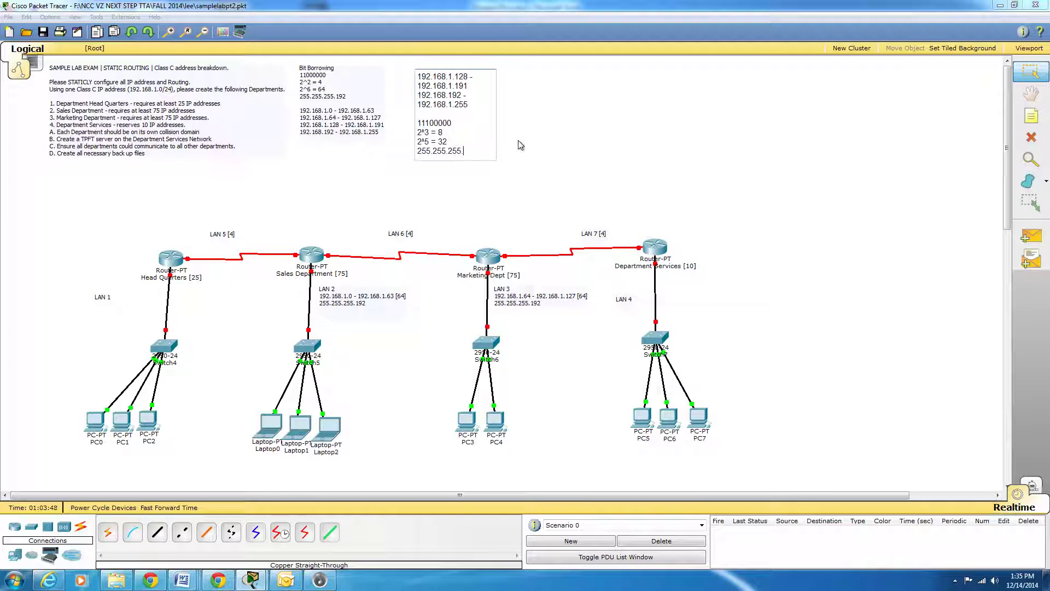
pyautogui.write('224')
pyautogui.click(564, 152)
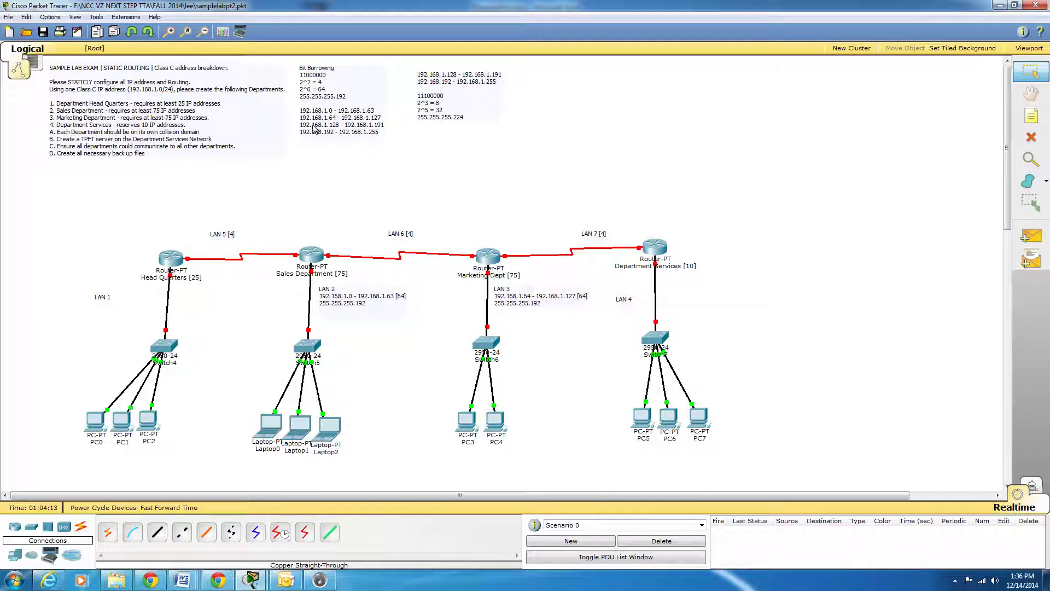
pyautogui.doubleClick(461, 118)
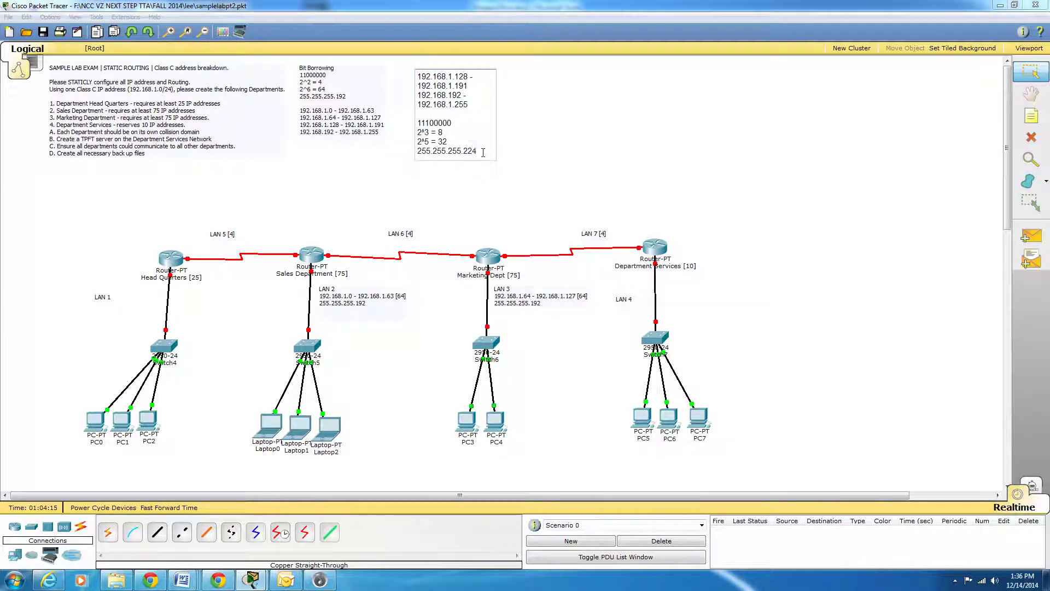
pyautogui.click(523, 157)
pyautogui.hotkey('alt', 'Tab')
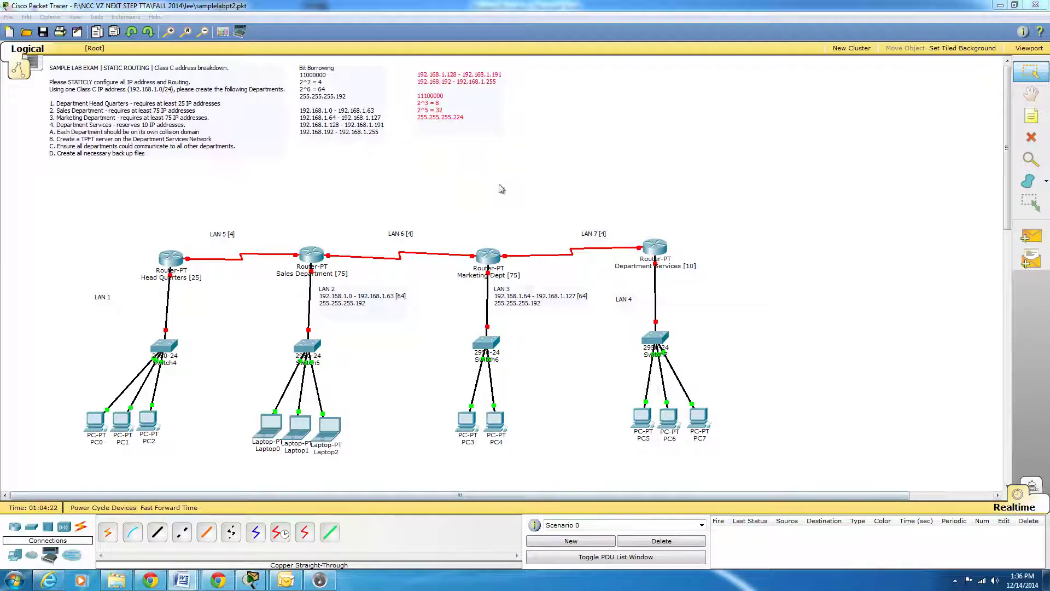
# - Add the subnet ranges 192.168.1.128 - 192.168.1.159 and 192.168.1.160 - 192.168.1.191 below the mask in the second note
pyautogui.doubleClick(462, 136)
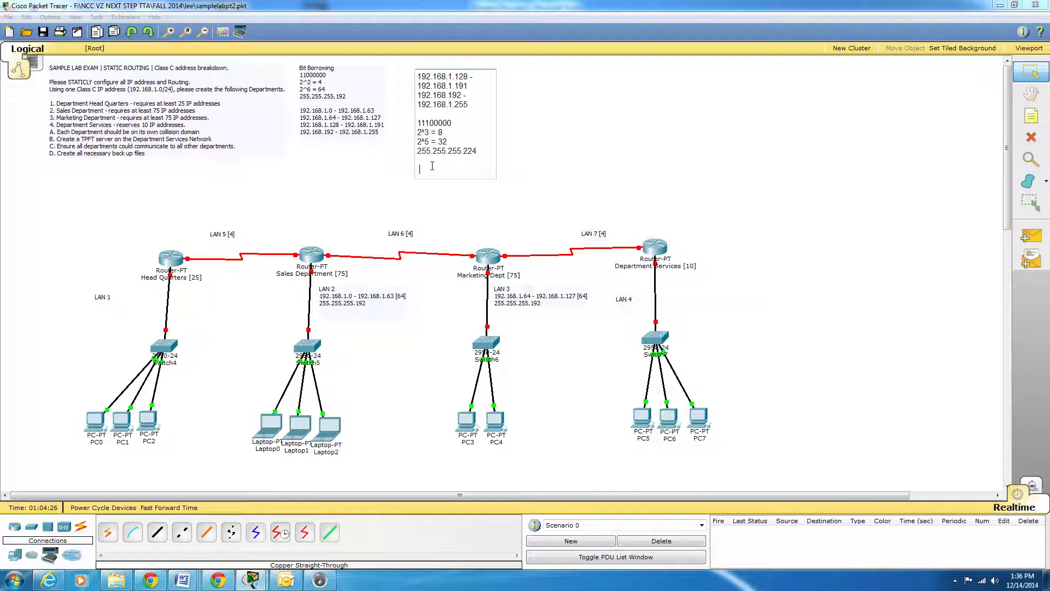
pyautogui.write('92.168.1.128 - 192.168.1')
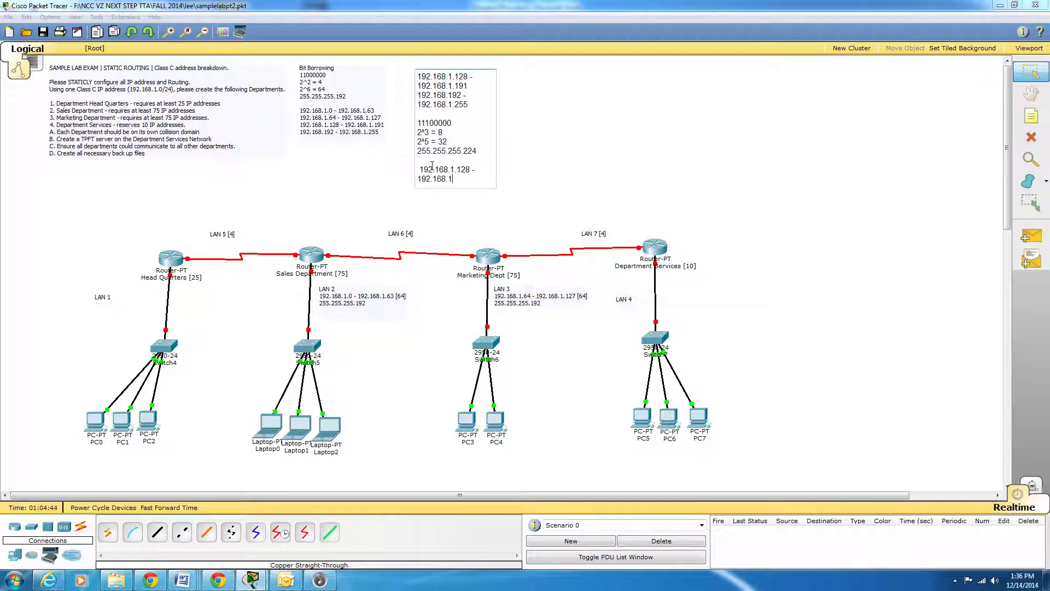
pyautogui.write('.159')
pyautogui.press('Return')
pyautogui.write('192.168.1.160')
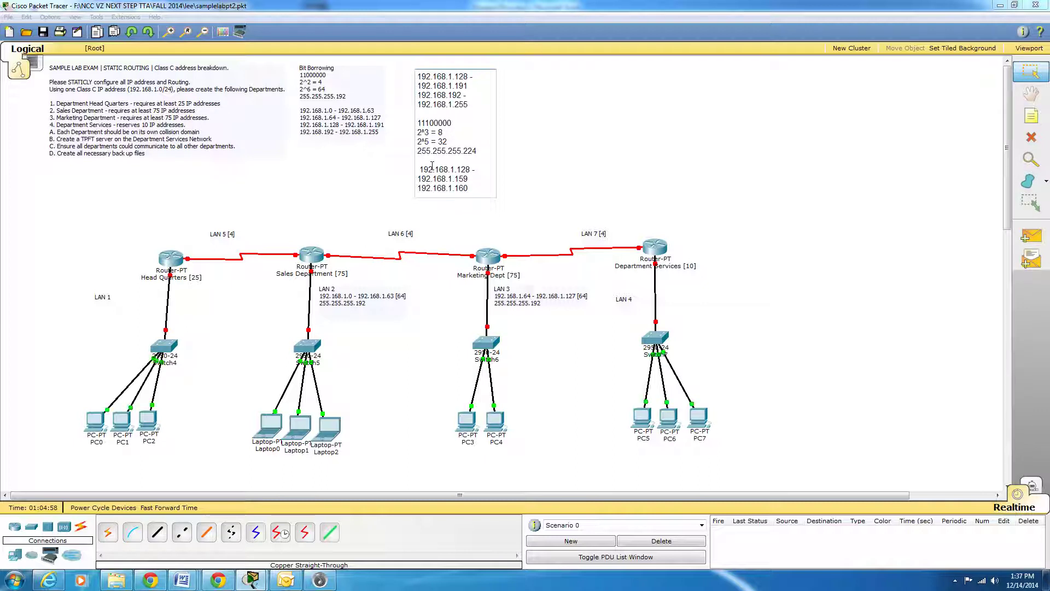
pyautogui.write(' - 192.16')
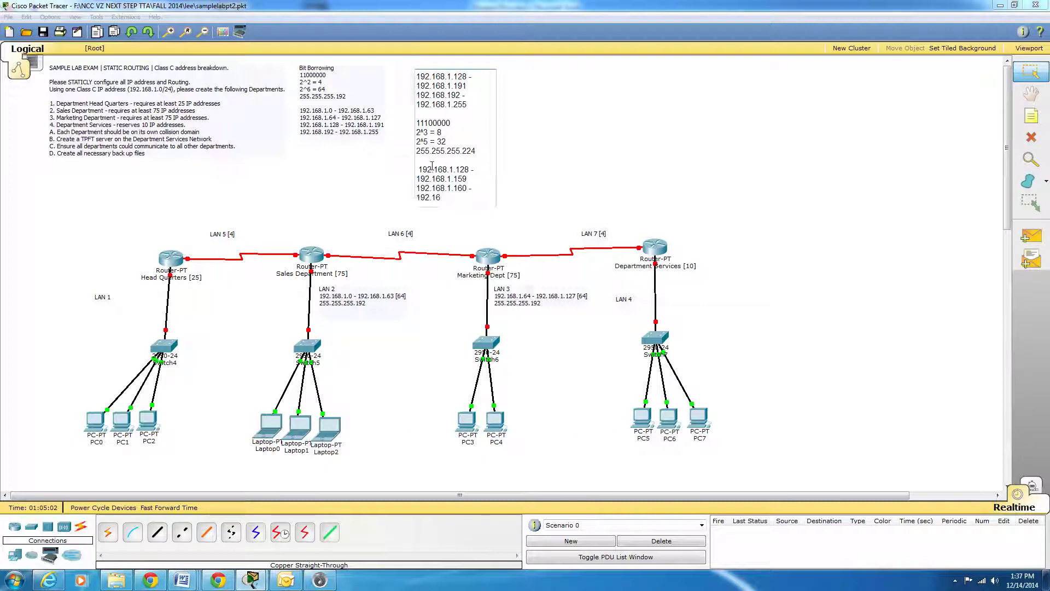
pyautogui.write('8.1.191')
pyautogui.press('Return')
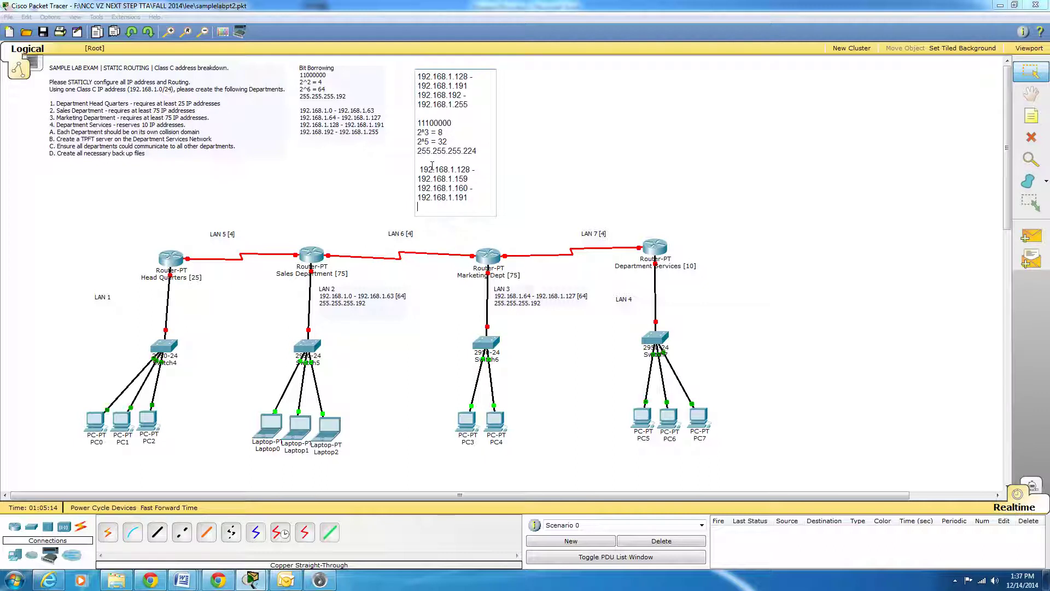
# - Add a third range line to the note reading 196.186.1.192 - 192.168.1.223
pyautogui.write('196.186.1.192 - 192.168')
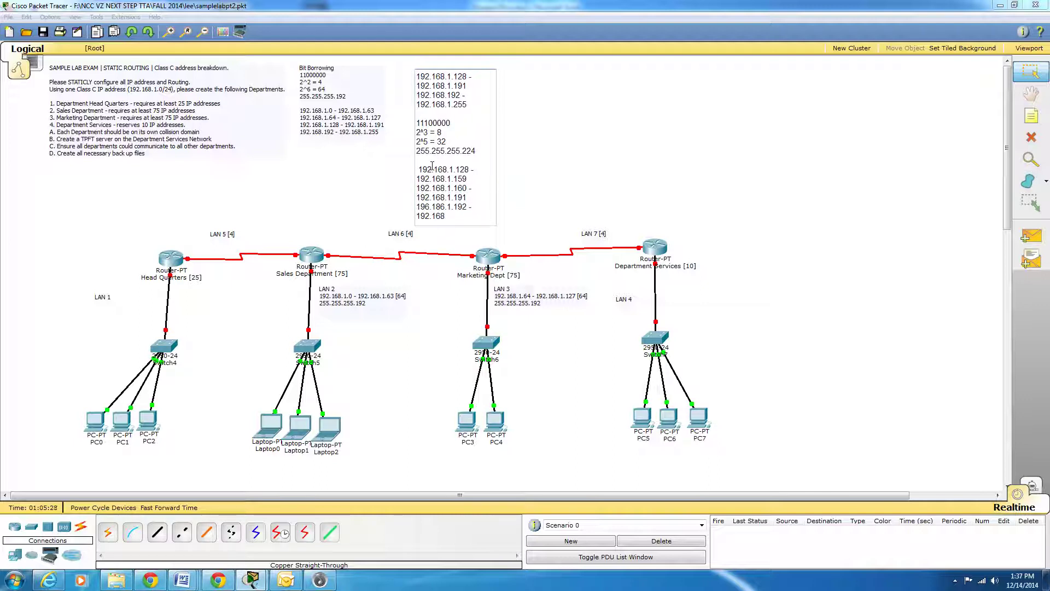
pyautogui.write('.1.123')
pyautogui.press('BackSpace')
pyautogui.press('BackSpace')
pyautogui.press('BackSpace')
pyautogui.write('223')
pyautogui.press('Return')
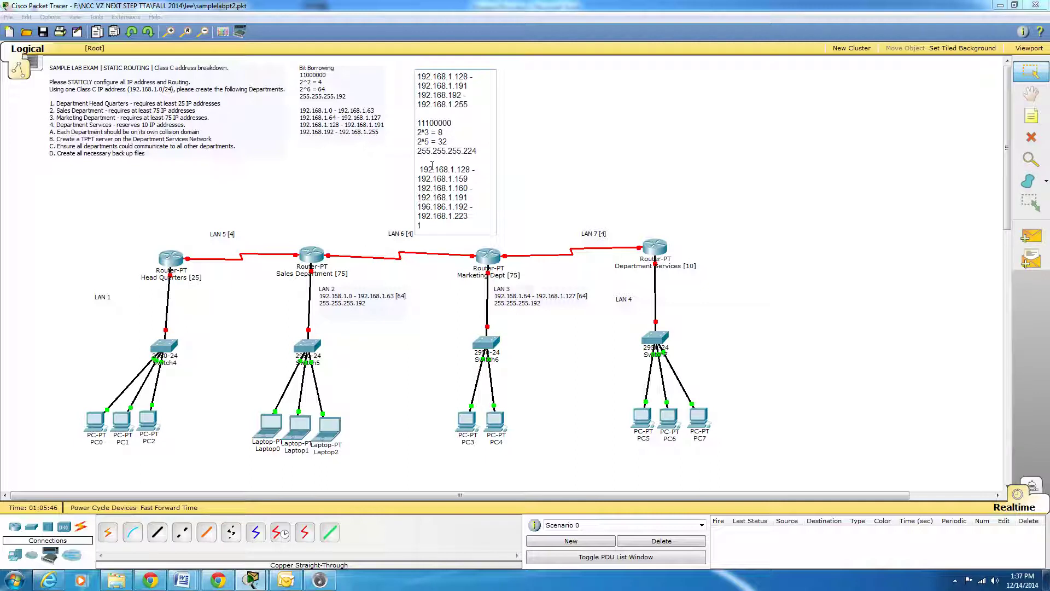
# - Add a fourth range line reading 192.168.1.224 - .192.168.1.255 and finish editing the note
pyautogui.write('1923.')
pyautogui.press('BackSpace')
pyautogui.press('BackSpace')
pyautogui.write('.168.1.224 - .192.168')
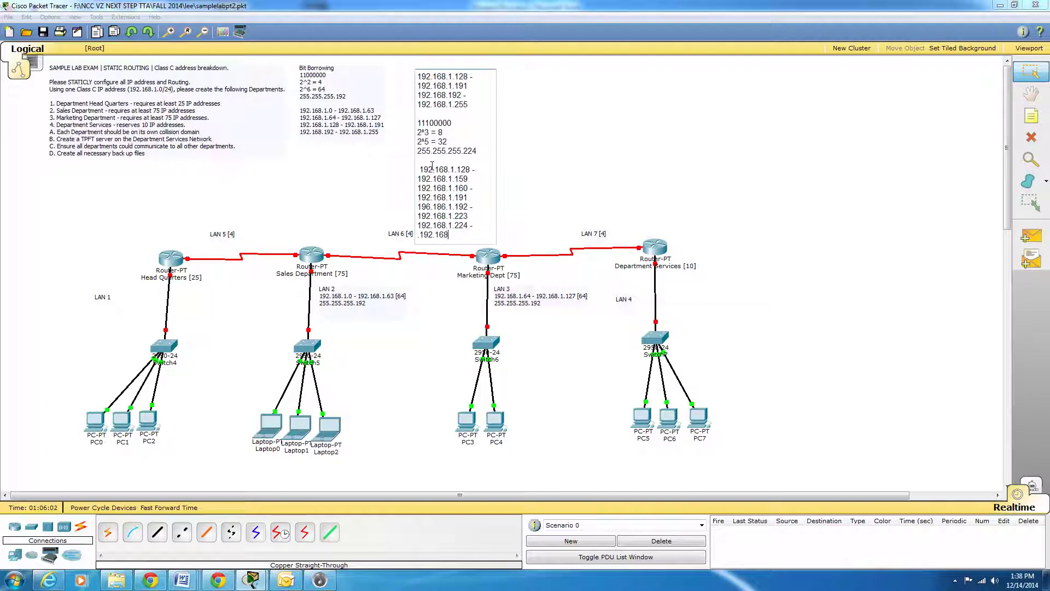
pyautogui.write('.1.255')
pyautogui.press('Return')
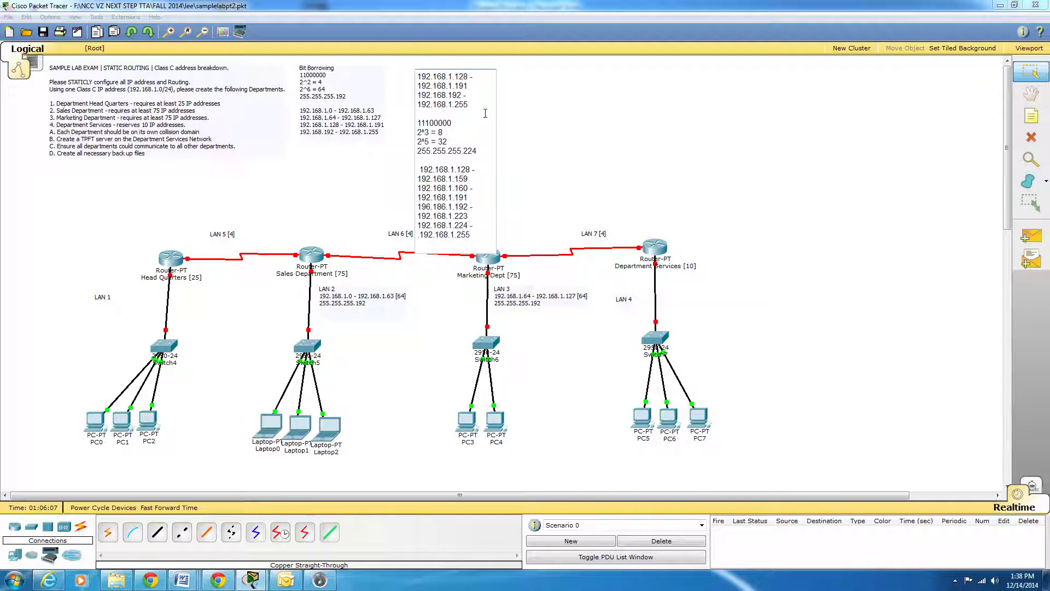
pyautogui.click(515, 154)
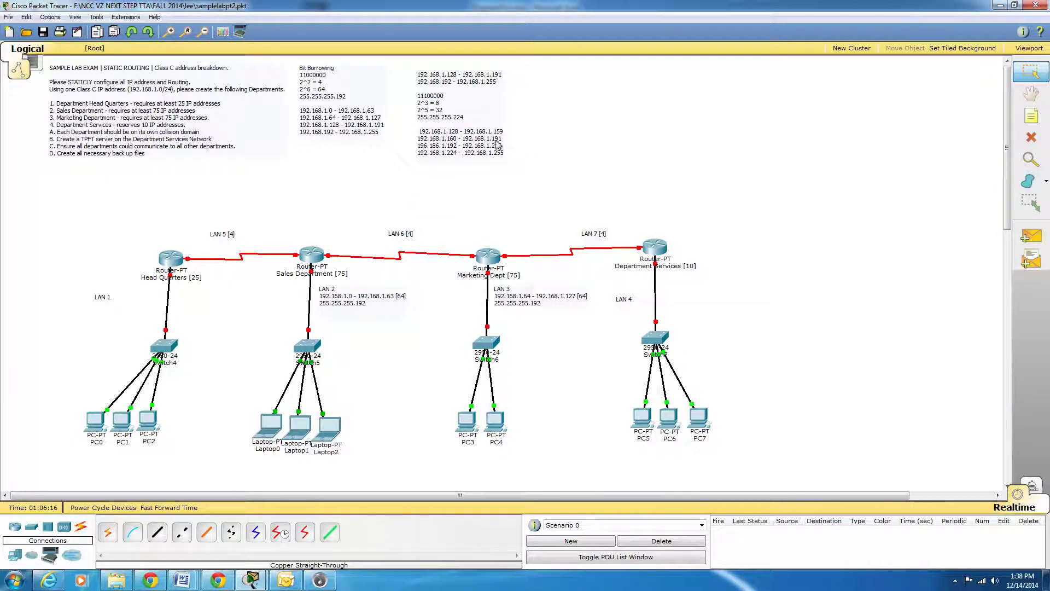
# - Move the second subnetting note closer to the Bit Borrowing note and append [32] to each of its four lower address ranges
pyautogui.moveTo(498, 145); pyautogui.dragTo(475, 142)
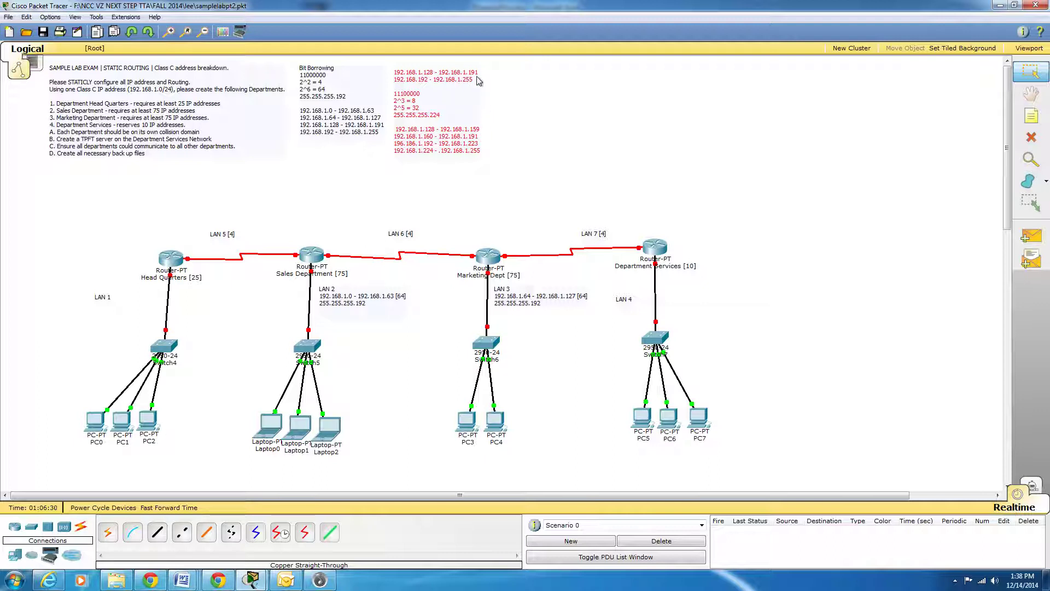
pyautogui.doubleClick(467, 151)
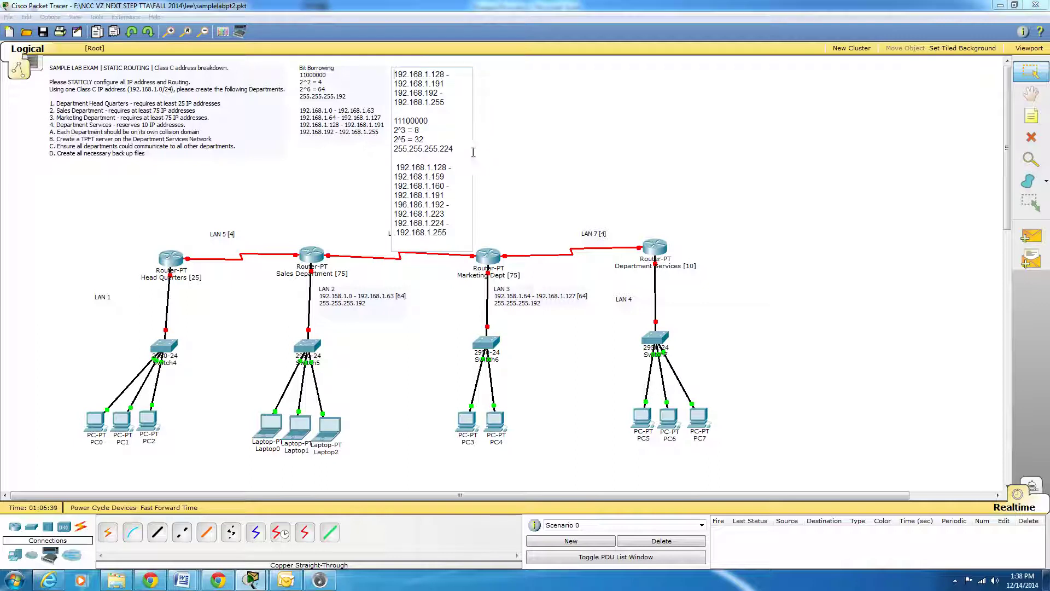
pyautogui.click(458, 181)
pyautogui.write('[32]')
pyautogui.moveTo(444, 177); pyautogui.dragTo(451, 179)
pyautogui.write('[32]')
pyautogui.write('2]32]')
pyautogui.doubleClick(441, 166)
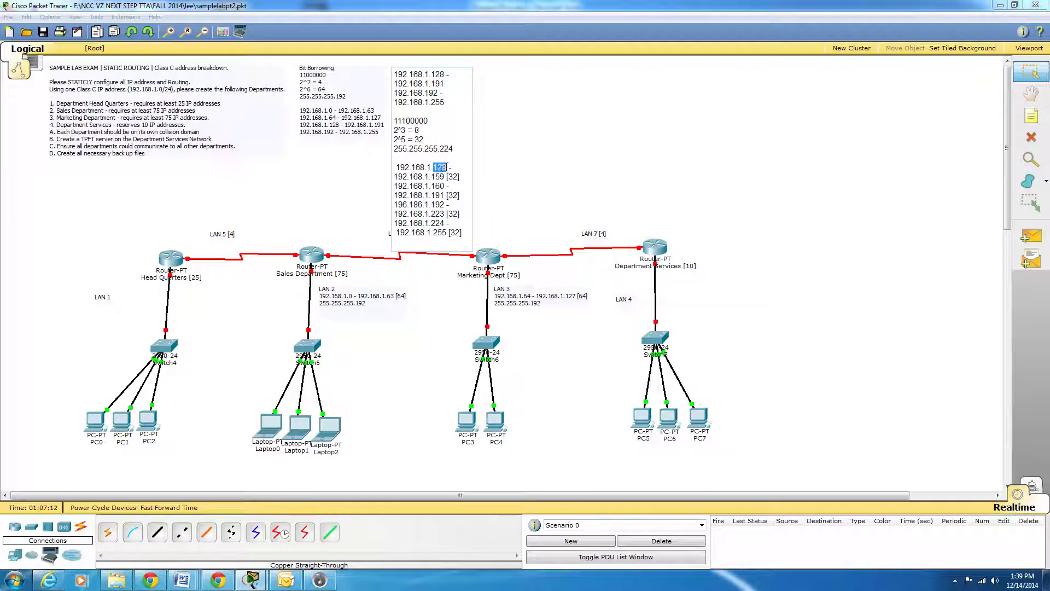
pyautogui.doubleClick(440, 233)
# - Append [64] to the two address ranges at the start of the second subnetting note and finish editing it
pyautogui.click(459, 83)
pyautogui.write('[46')
pyautogui.press('BackSpace')
pyautogui.press('BackSpace')
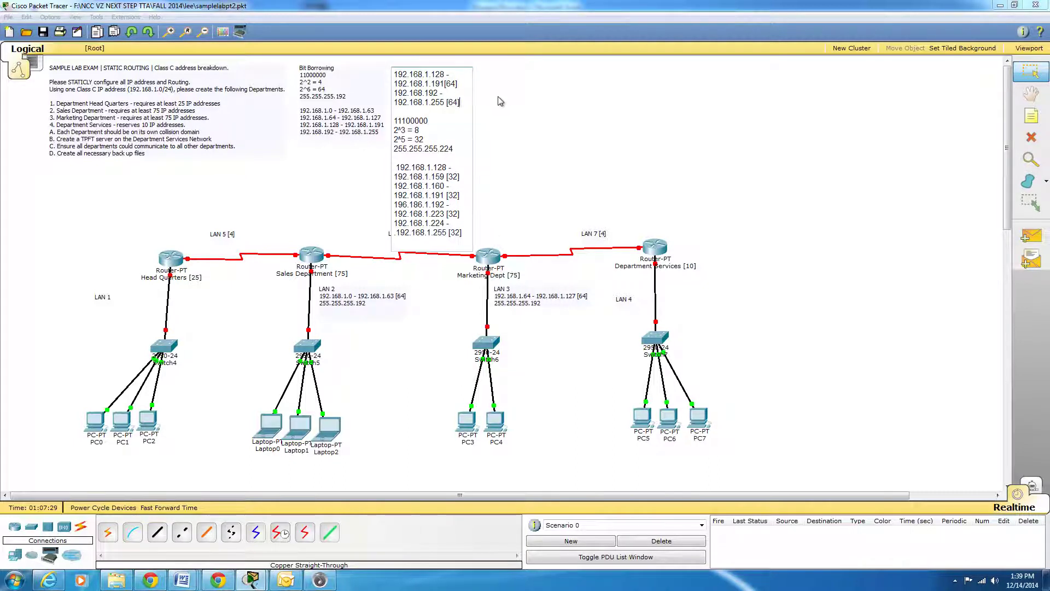
pyautogui.click(509, 122)
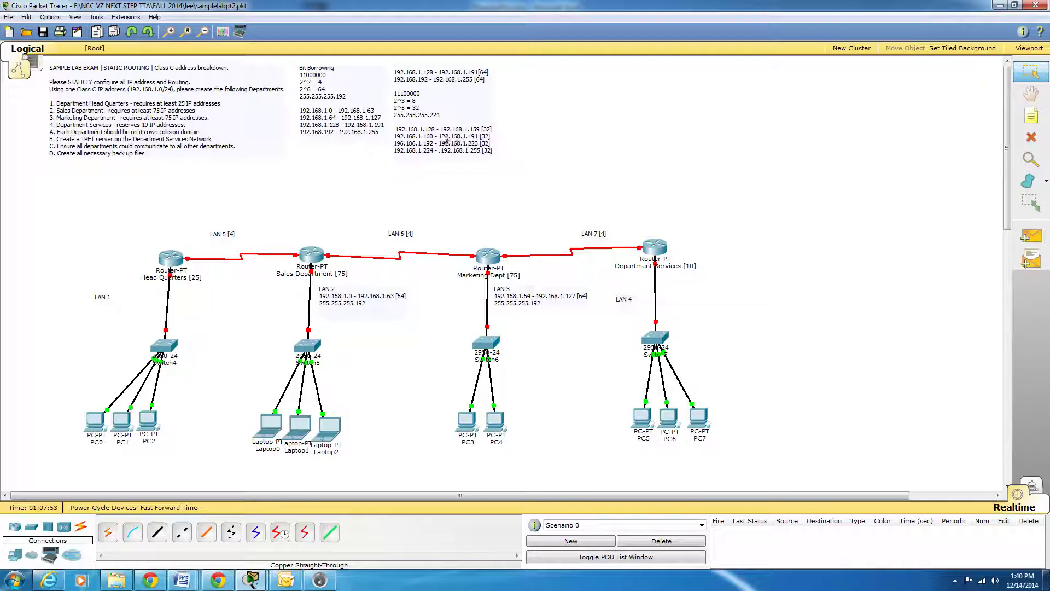
# - Add the range 192.168.1.128 - 192.168.1.159 [32] and the mask 255.255.255.224 below the title in the LAN 1 note
pyautogui.doubleClick(101, 303)
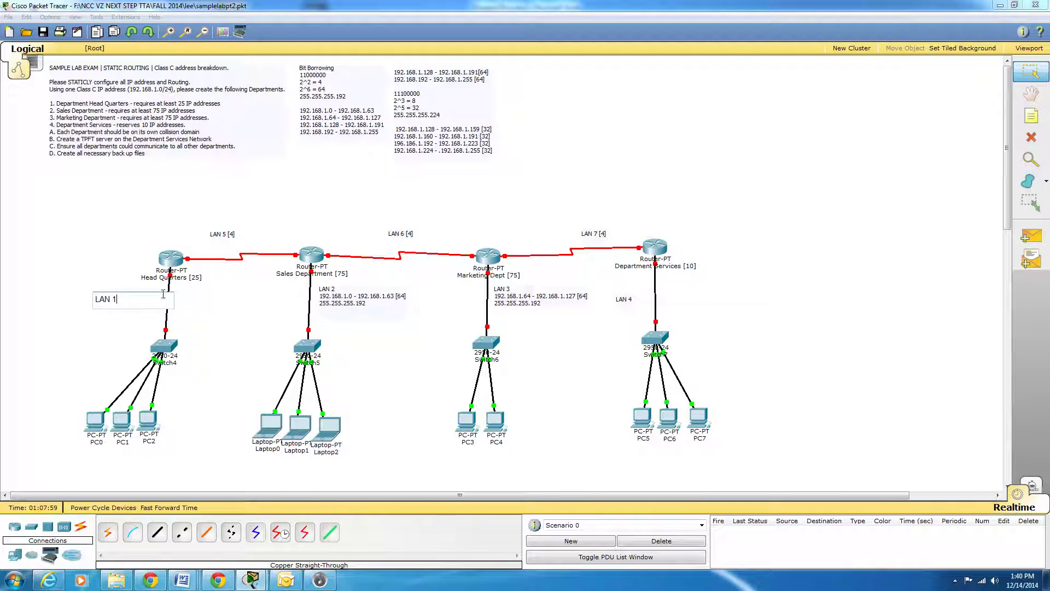
pyautogui.press('Return')
pyautogui.write('192.168')
pyautogui.write('.1.128 - 192.168')
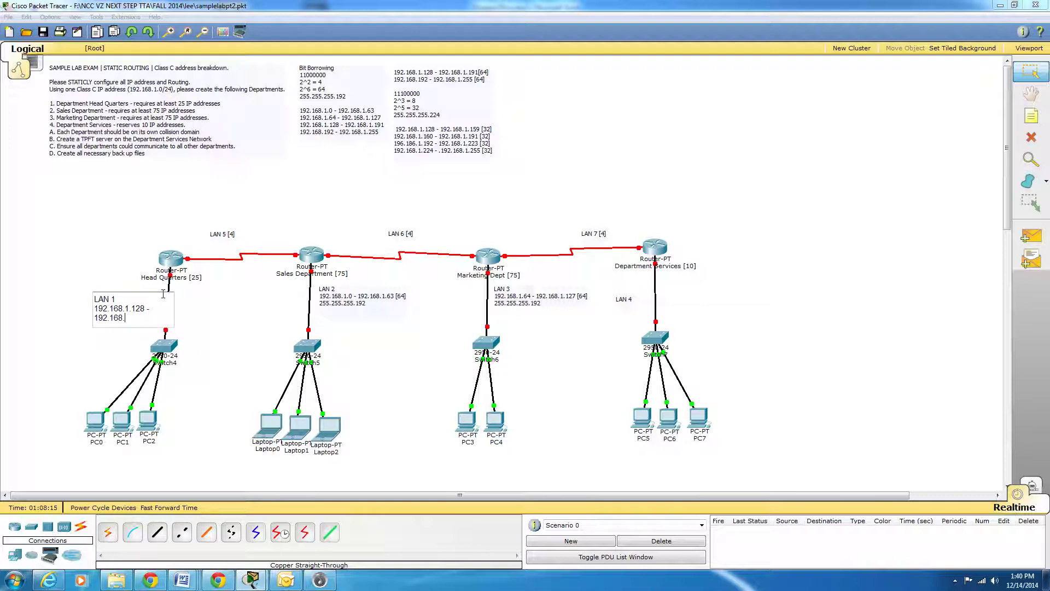
pyautogui.write('.1.159 [32]')
pyautogui.press('Return')
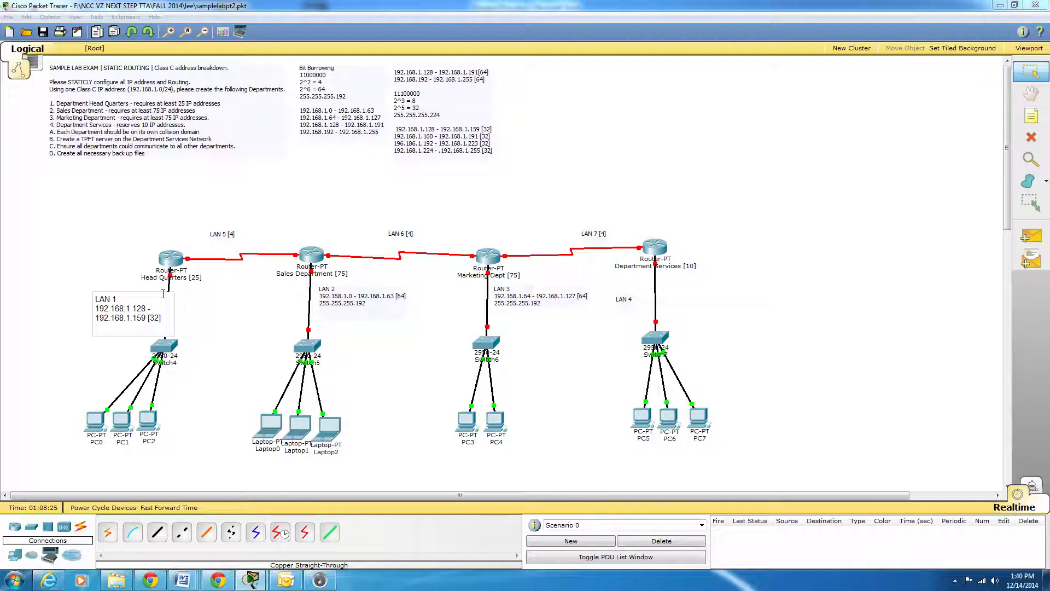
pyautogui.write('255.255.255.224')
pyautogui.click(201, 353)
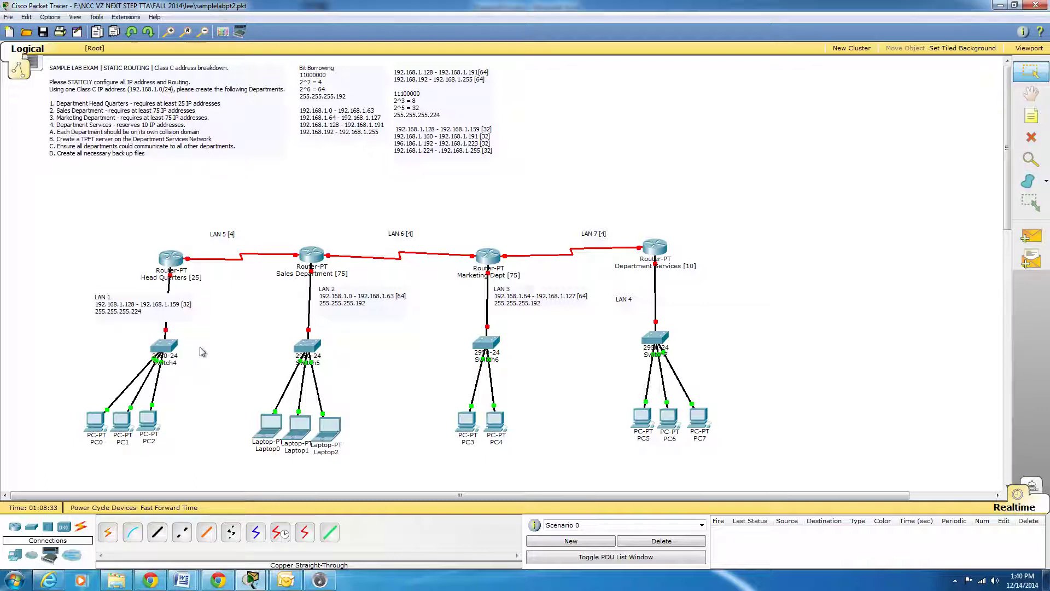
# - Reposition the LAN 1 note beside the Head Quarters-to-Switch4 link, on the side facing LAN 2, and align the Head Quarters router above Switch4
pyautogui.moveTo(137, 308); pyautogui.dragTo(210, 300)
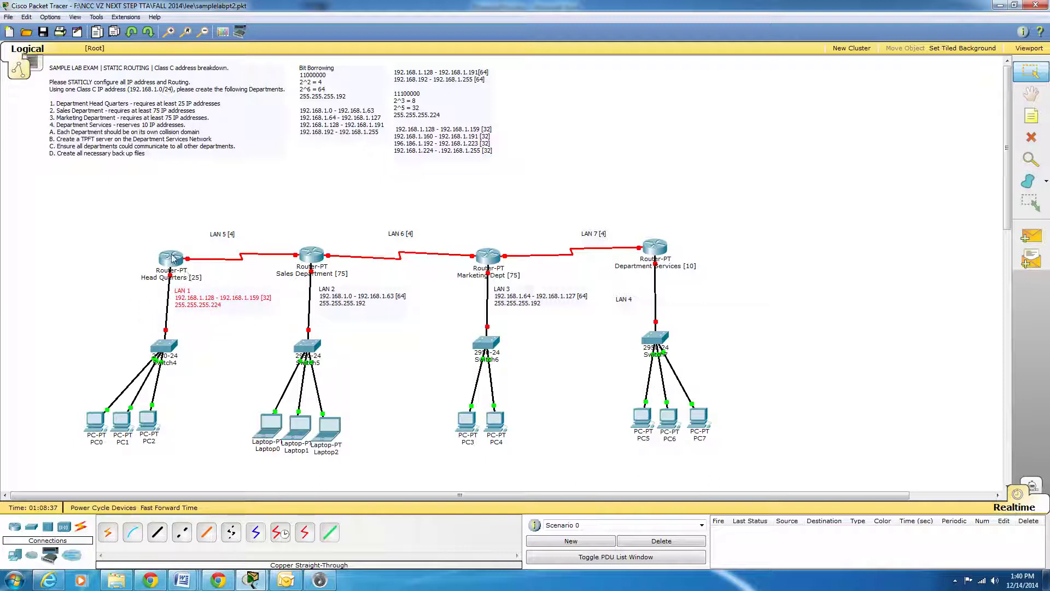
pyautogui.moveTo(170, 257); pyautogui.dragTo(164, 255)
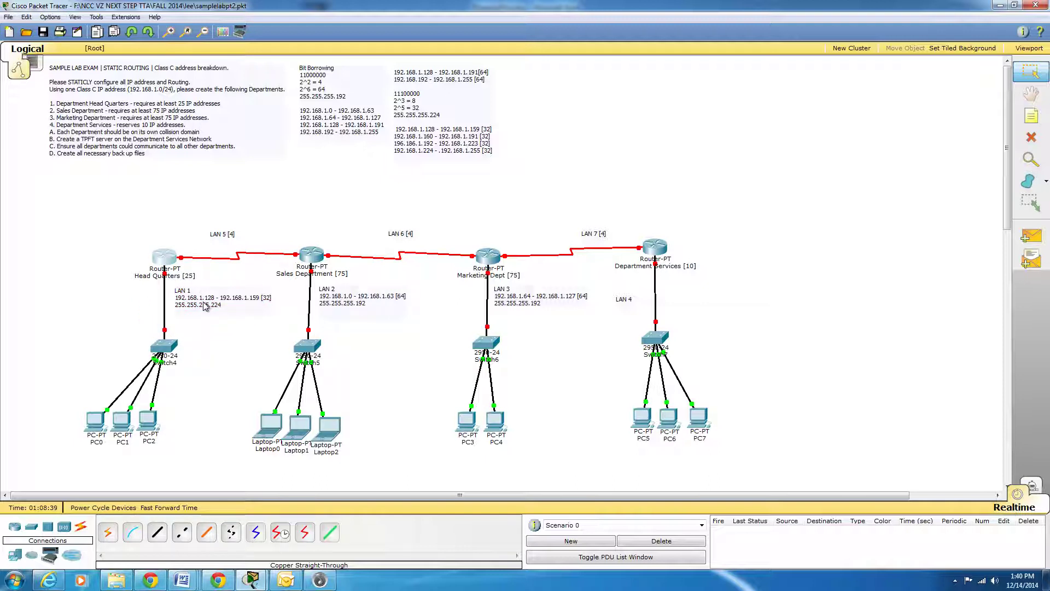
pyautogui.moveTo(205, 306); pyautogui.dragTo(202, 307)
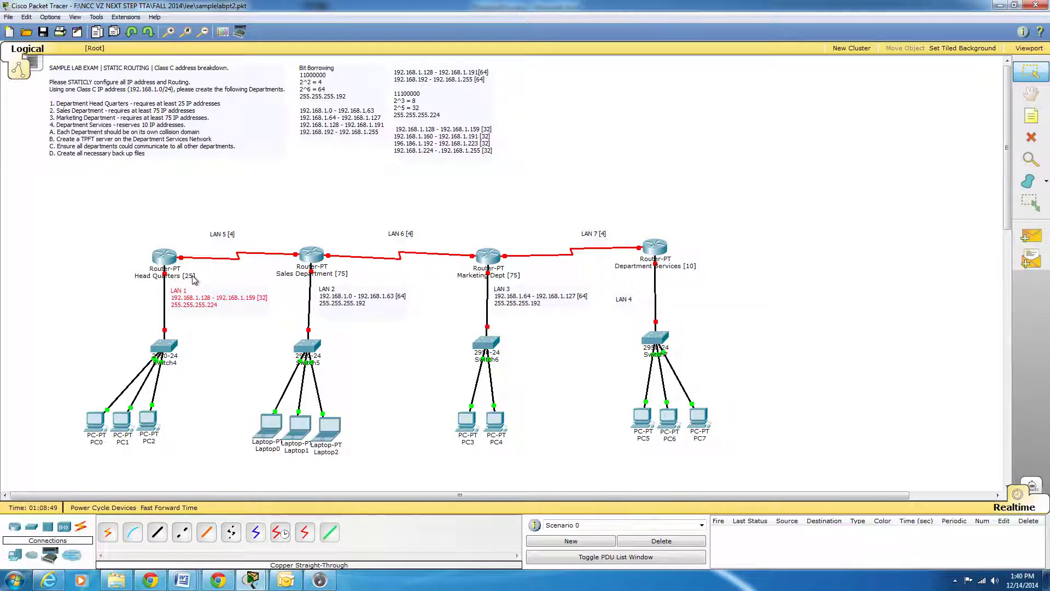
pyautogui.moveTo(192, 280)
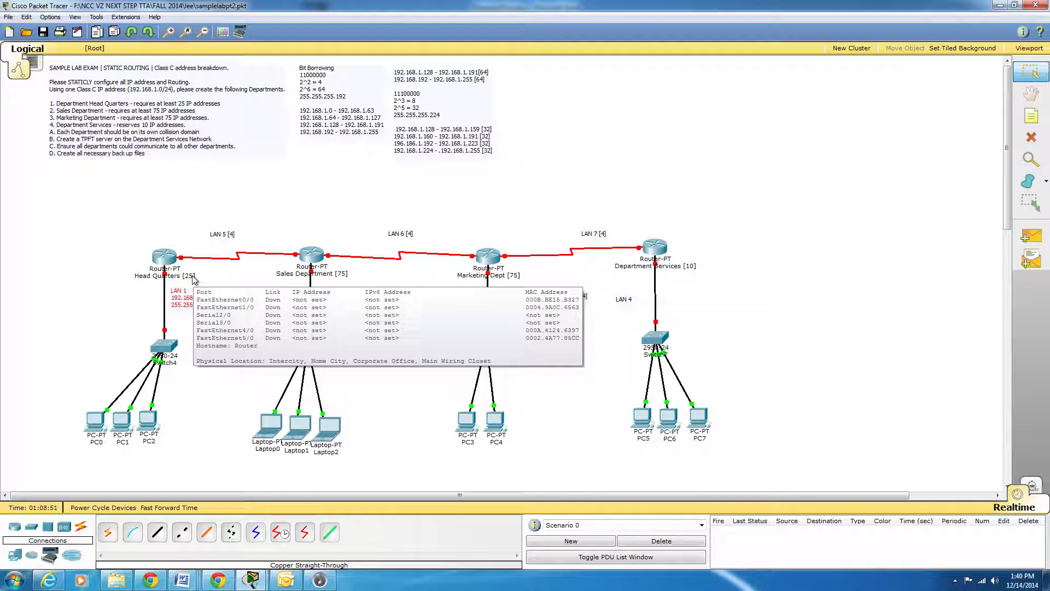